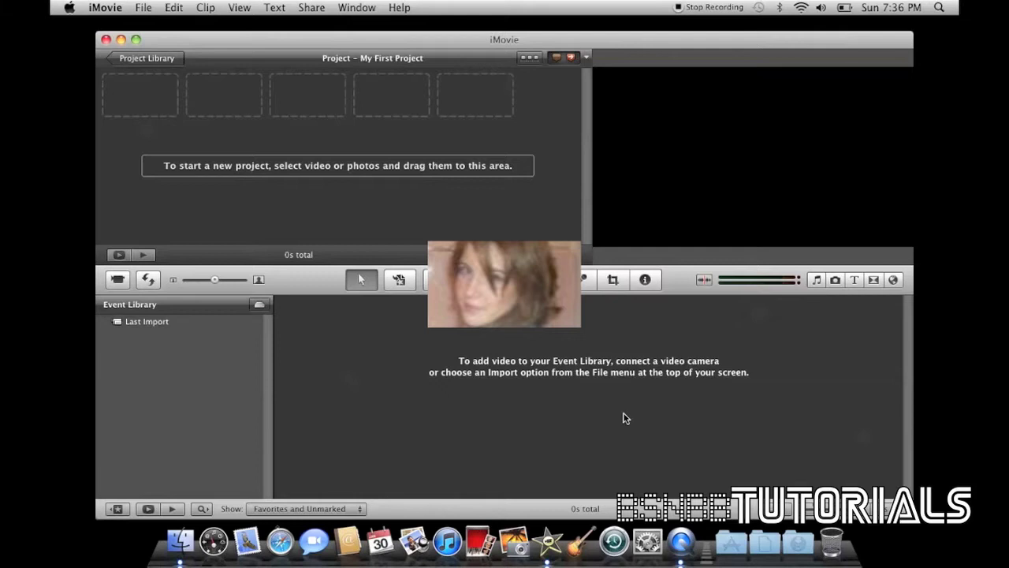
Step: Open and close iMovie's preferences, then return to the Project Library showing My First Project
{"action": "left_click", "coordinate": [117, 7]}
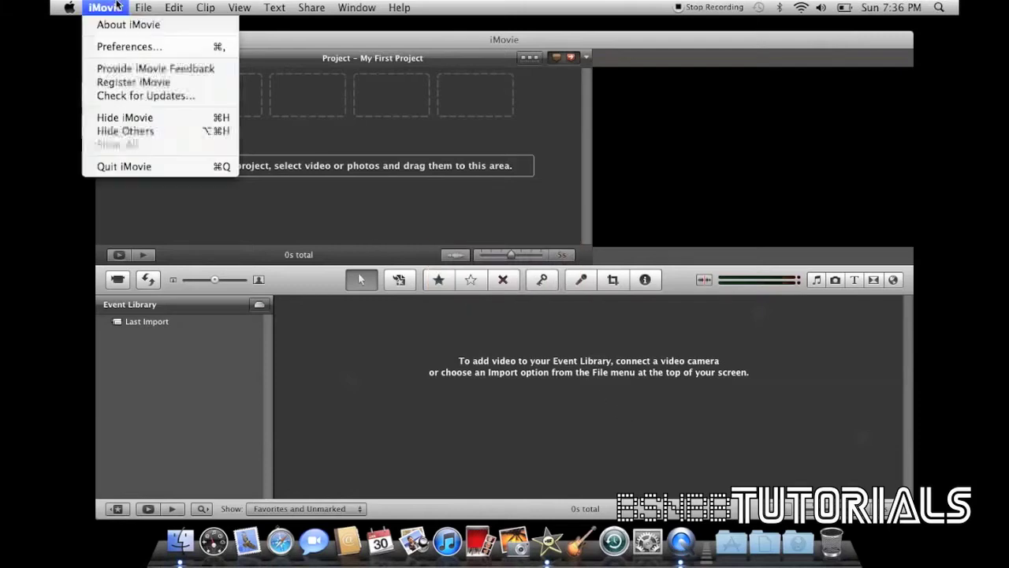
{"action": "left_click", "coordinate": [125, 46]}
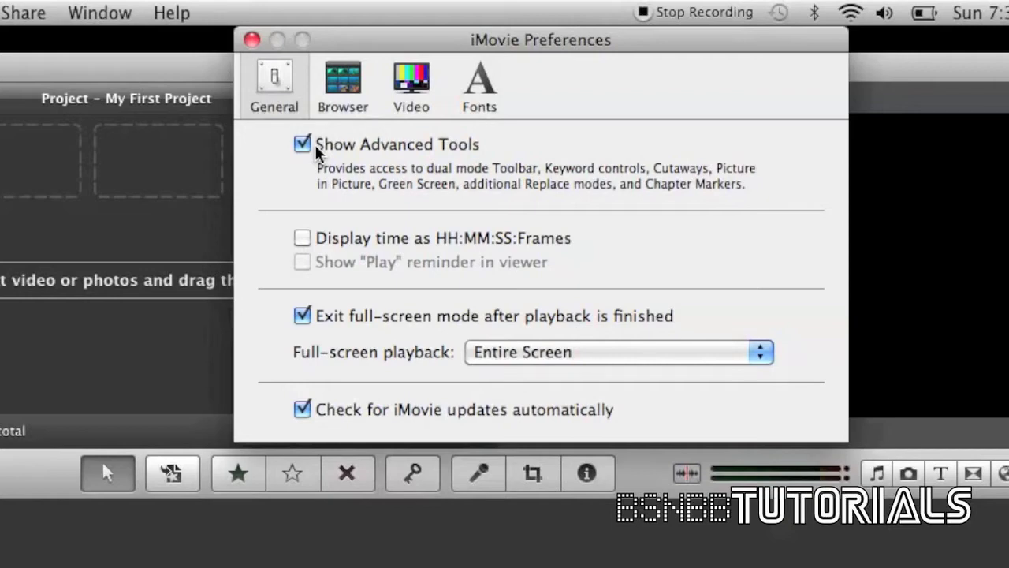
{"action": "left_click", "coordinate": [251, 40]}
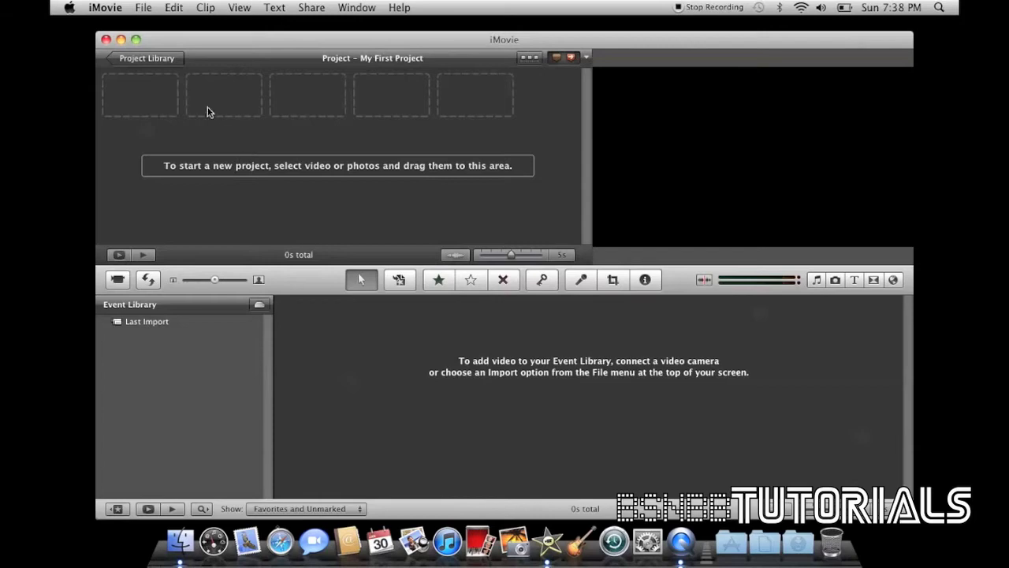
{"action": "left_click", "coordinate": [166, 67]}
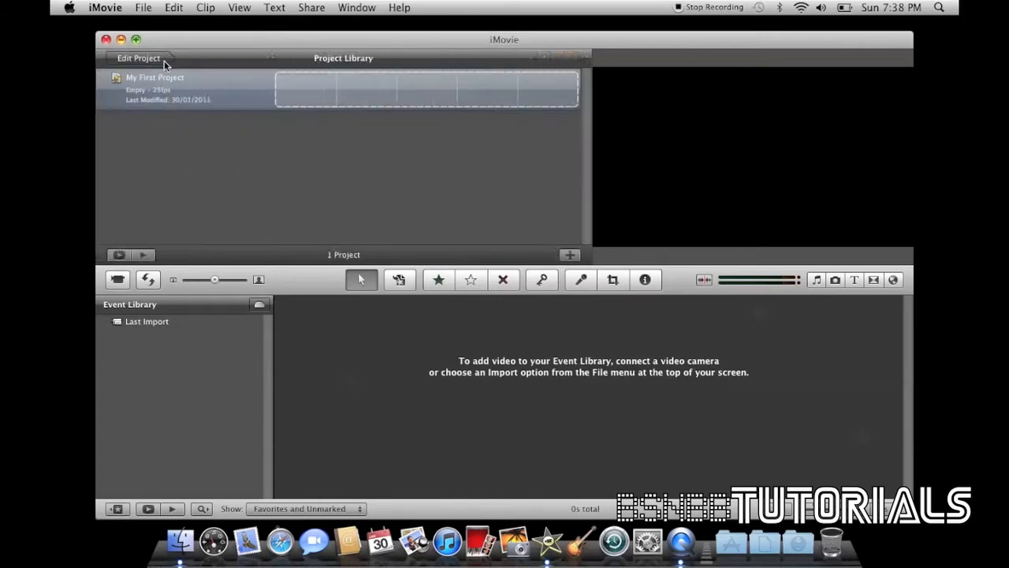
Step: Start a new project from the File menu and pick the Photo Album theme
{"action": "left_click", "coordinate": [143, 7]}
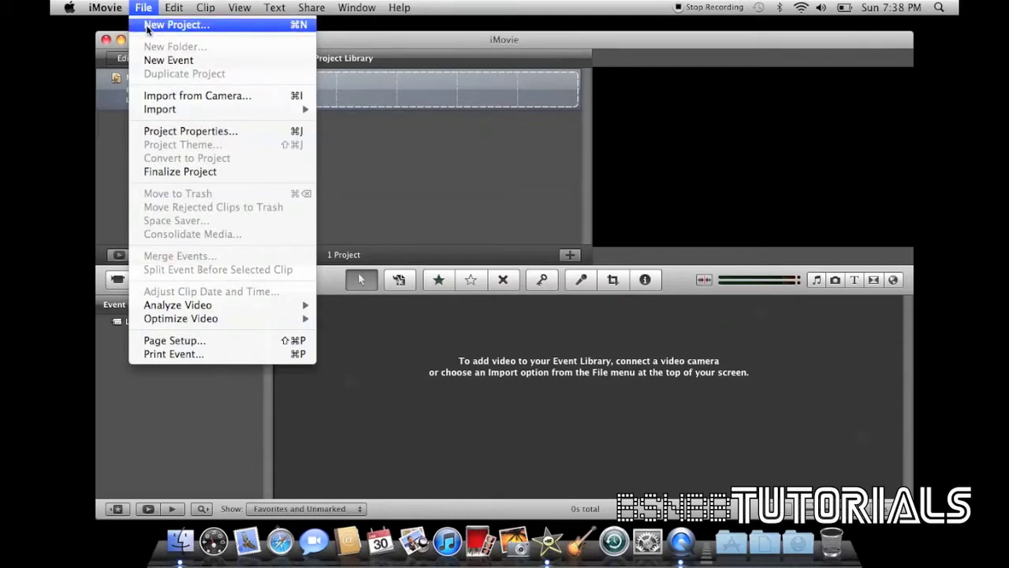
{"action": "left_click", "coordinate": [154, 25]}
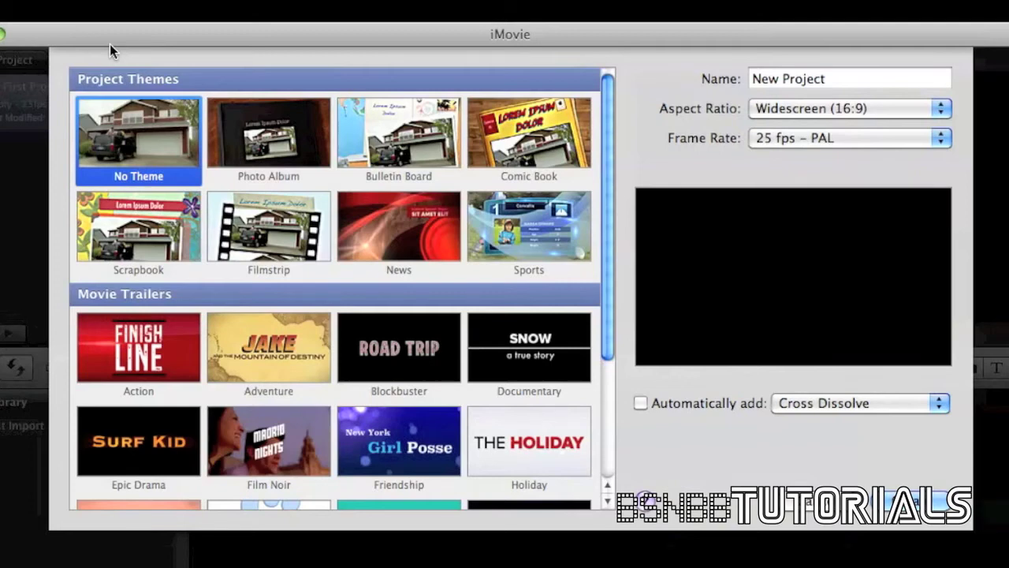
{"action": "left_click", "coordinate": [259, 139]}
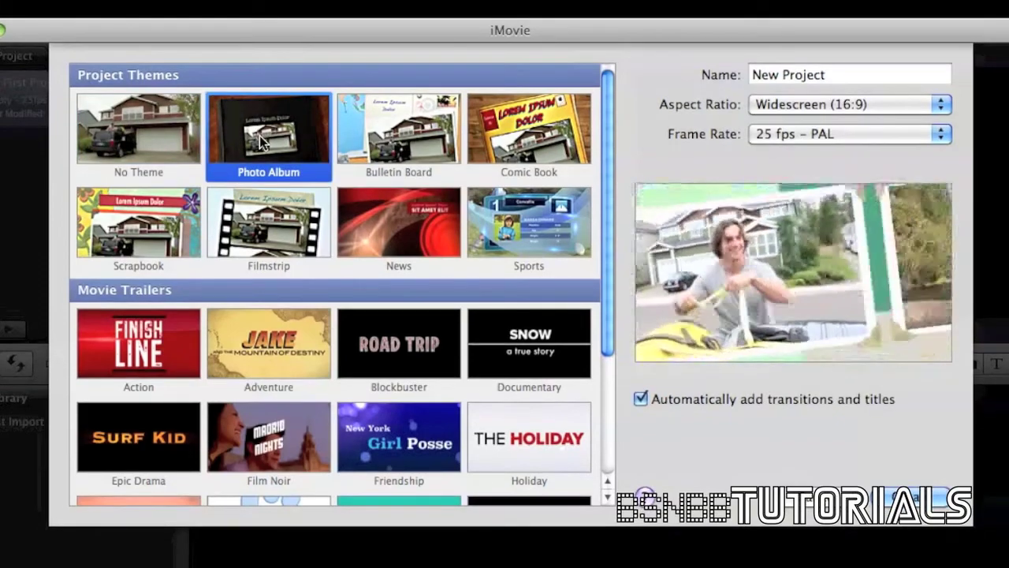
{"action": "scroll", "coordinate": [259, 136], "scroll_direction": "down", "scroll_amount": 5}
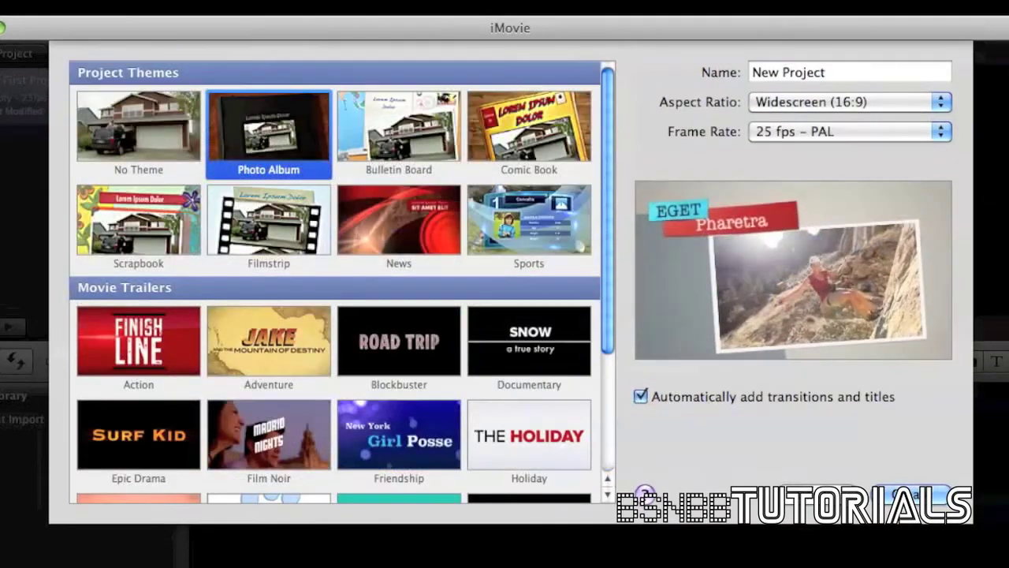
Step: Rename the new project to 'iMovie 11'
{"action": "left_click", "coordinate": [894, 71]}
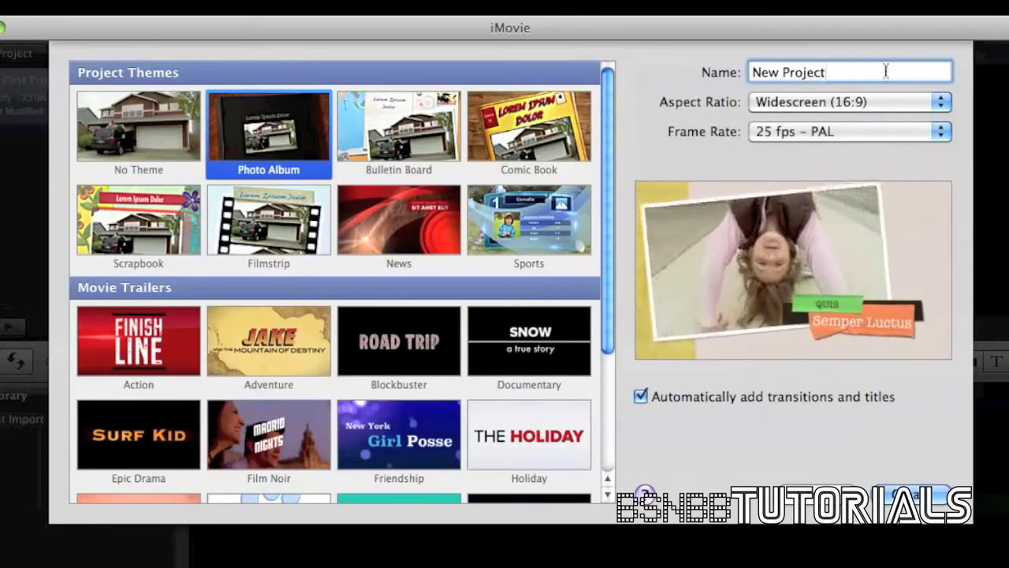
{"action": "left_click_drag", "start_coordinate": [885, 71], "coordinate": [619, 78]}
{"action": "key", "text": "BackSpace"}
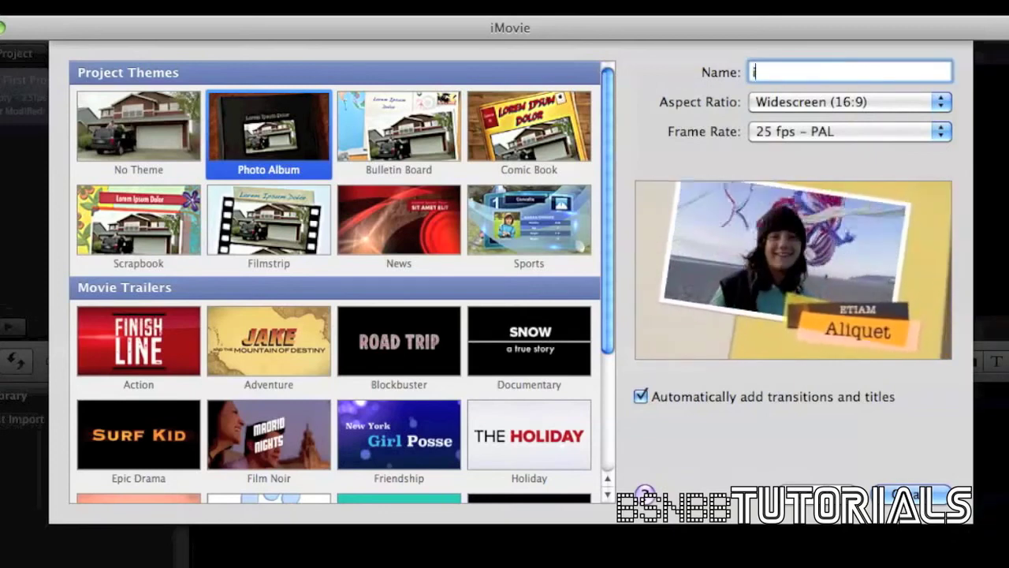
{"action": "type", "text": "iMove 11"}
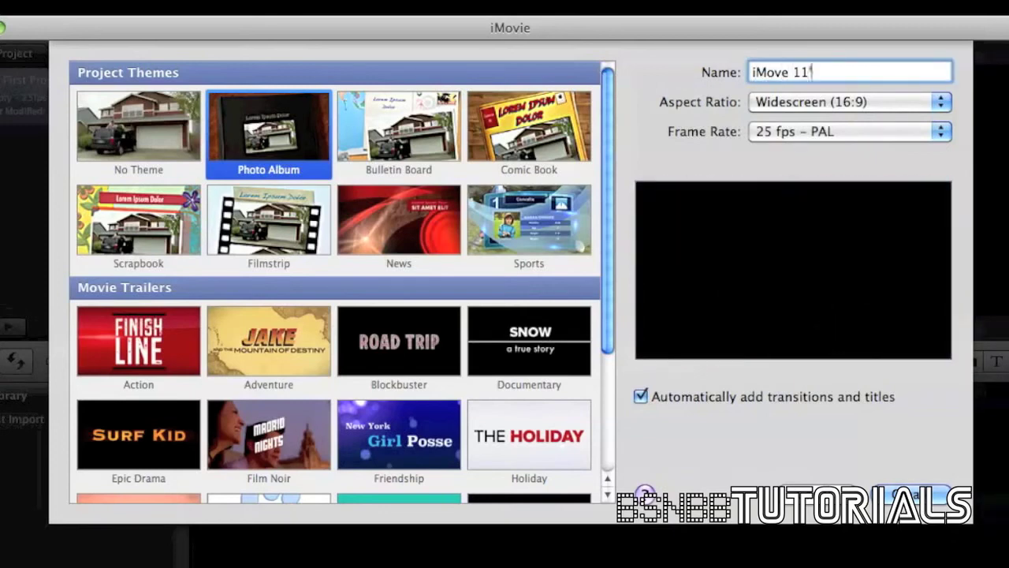
{"action": "key", "text": "BackSpace"}
{"action": "key", "text": "BackSpace"}
{"action": "key", "text": "BackSpace"}
{"action": "type", "text": "ie 11"}
Step: Keep Widescreen (16:9), set the frame rate to 30 fps – NTSC, and choose No Theme
{"action": "left_click", "coordinate": [763, 102]}
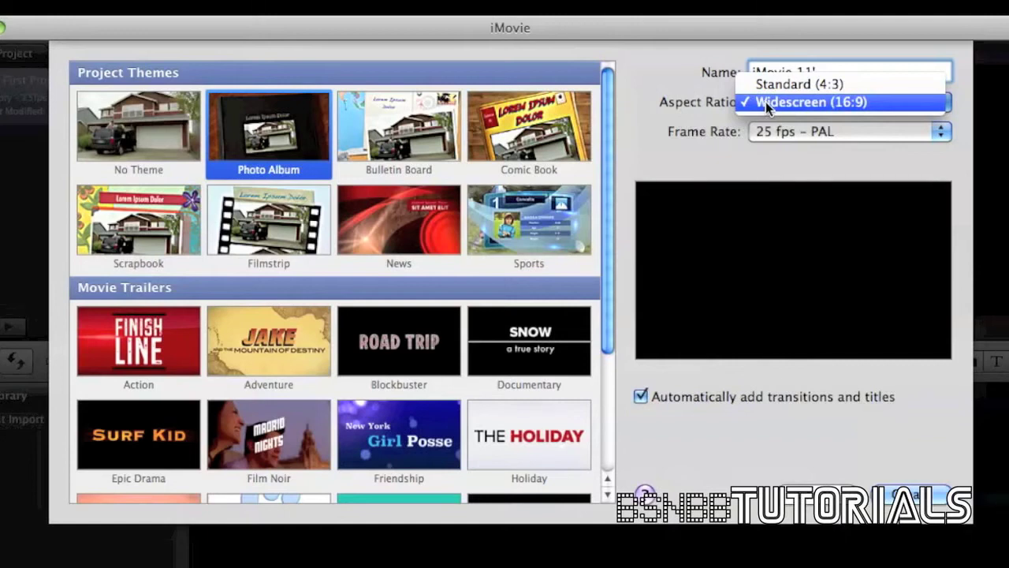
{"action": "left_click", "coordinate": [765, 101]}
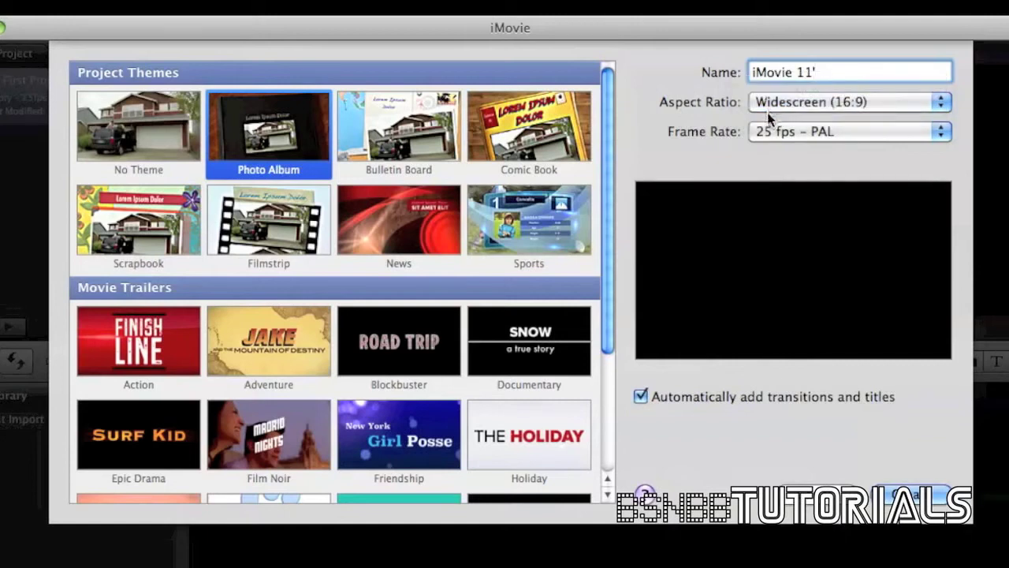
{"action": "left_click", "coordinate": [766, 135]}
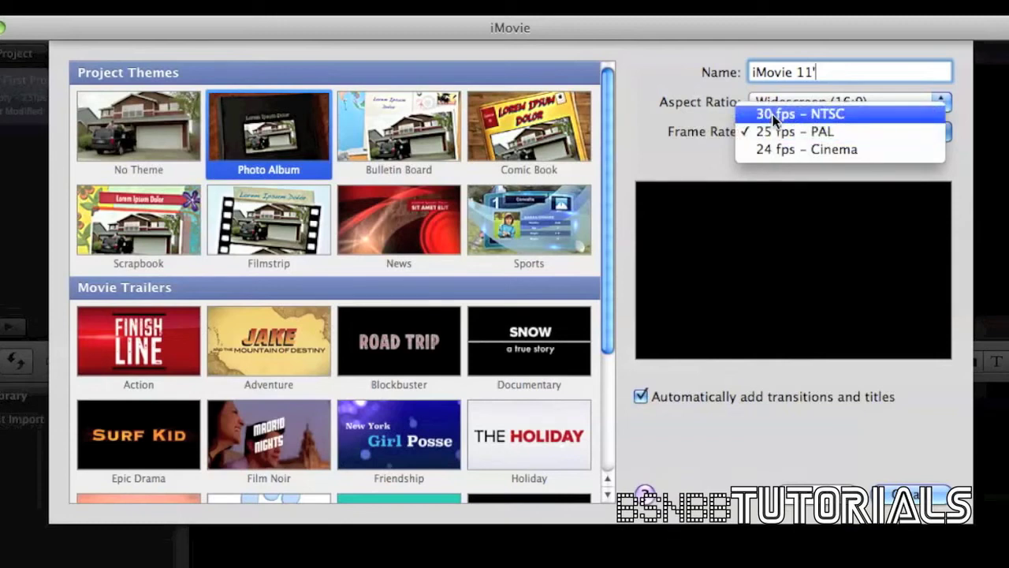
{"action": "left_click", "coordinate": [774, 119]}
{"action": "left_click", "coordinate": [134, 134]}
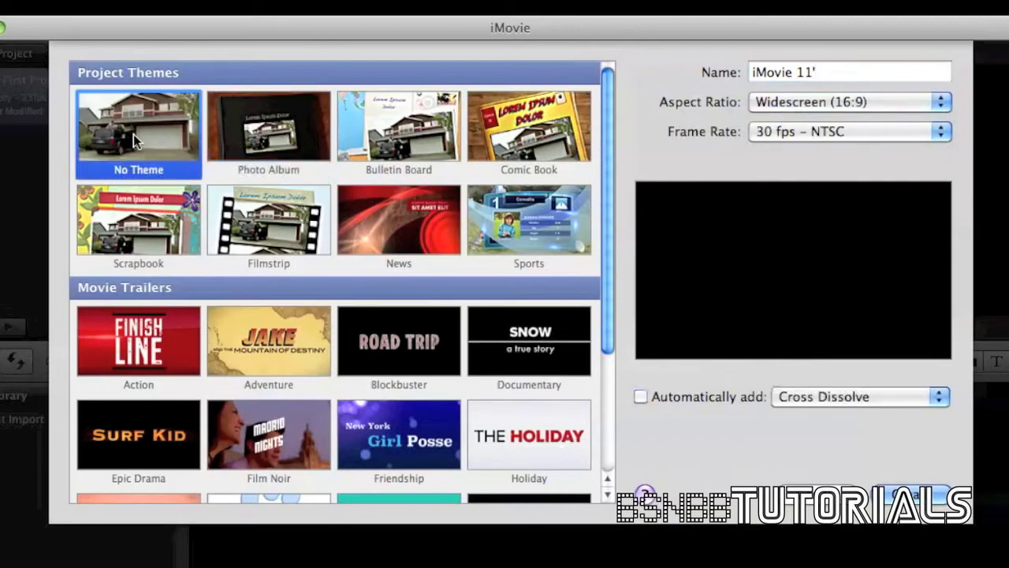
Step: Leave automatic transitions turned off and create the project
{"action": "left_click", "coordinate": [695, 395]}
{"action": "left_click", "coordinate": [821, 394]}
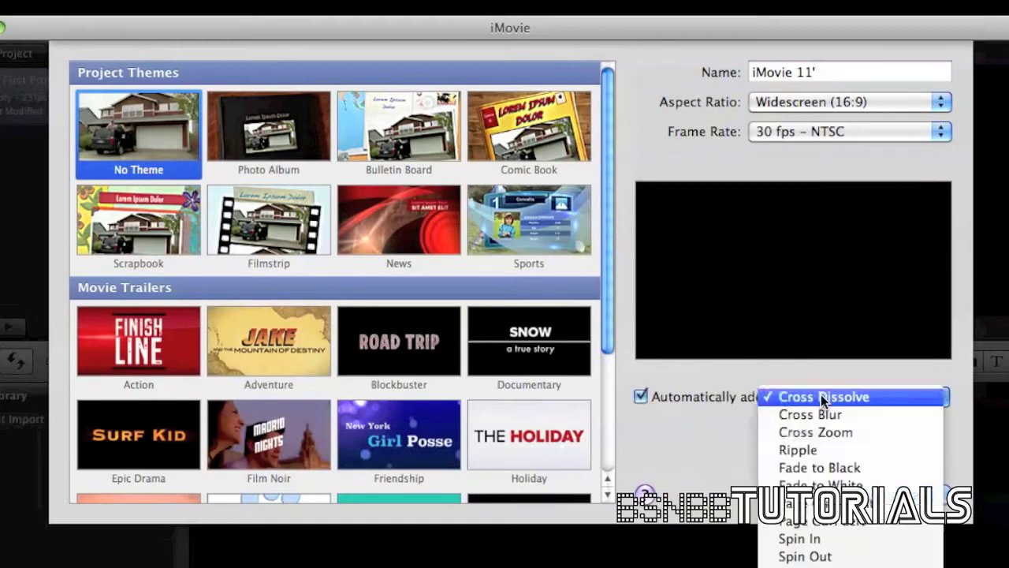
{"action": "scroll", "coordinate": [850, 552], "scroll_direction": "down", "scroll_amount": 3}
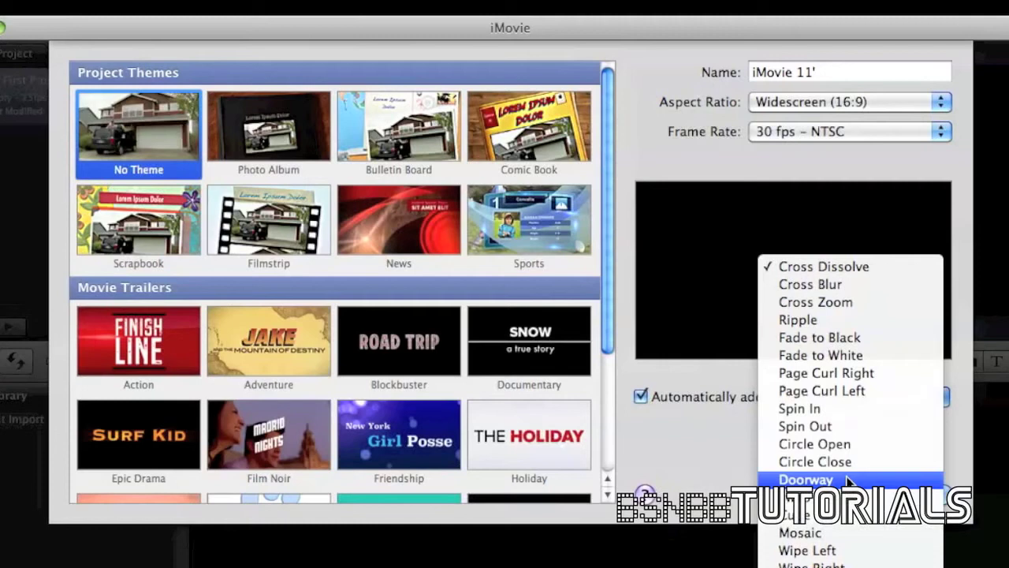
{"action": "left_click", "coordinate": [676, 395]}
{"action": "left_click", "coordinate": [640, 396]}
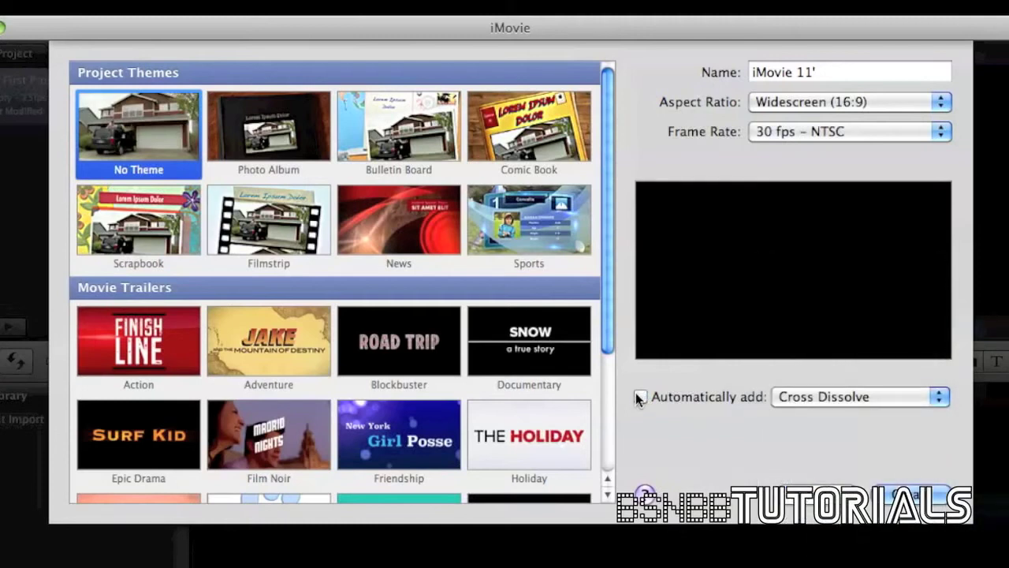
{"action": "left_click", "coordinate": [934, 492]}
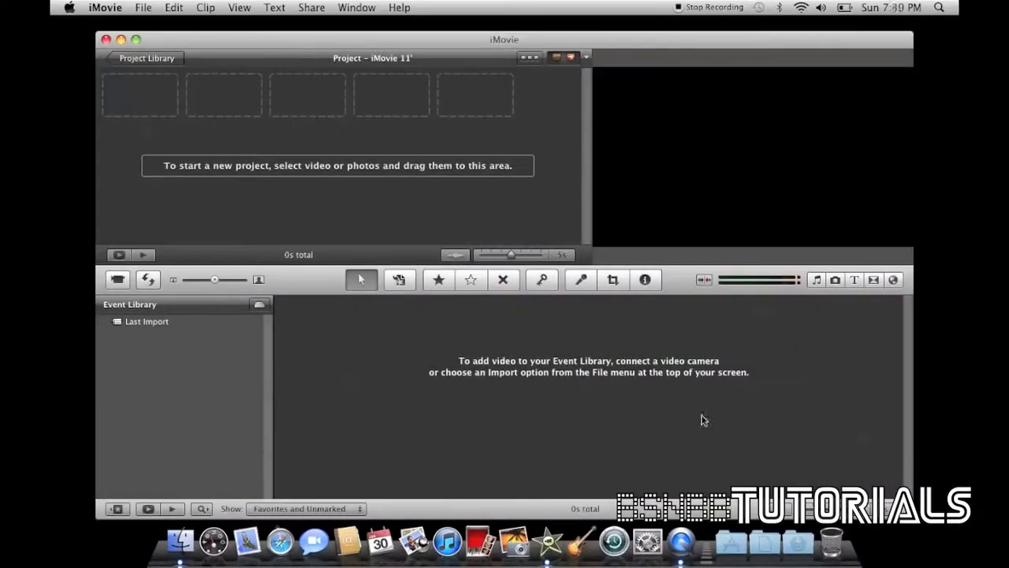
Step: Create a new event named New Event 30-01-11
{"action": "left_click", "coordinate": [153, 5]}
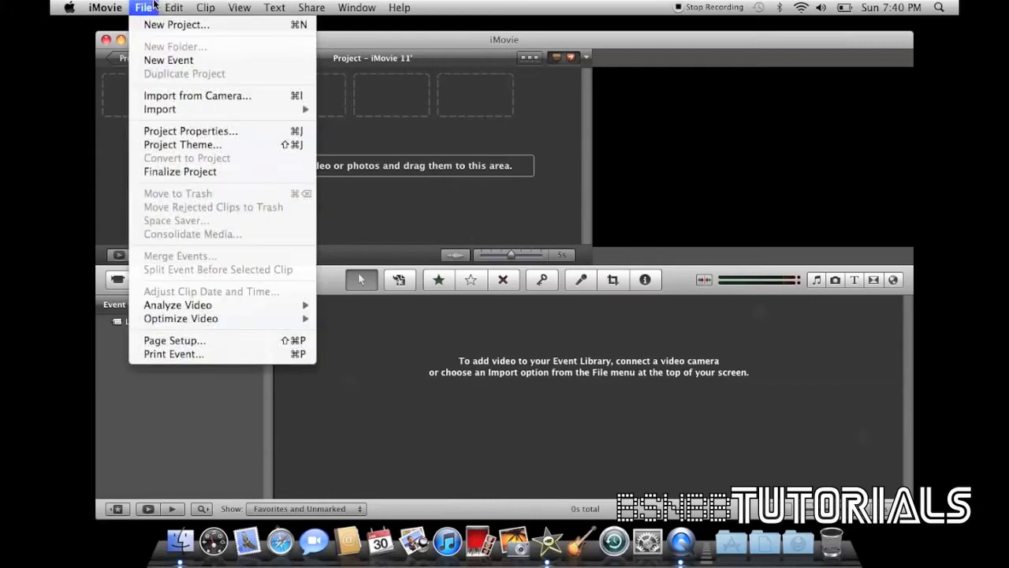
{"action": "left_click", "coordinate": [158, 61]}
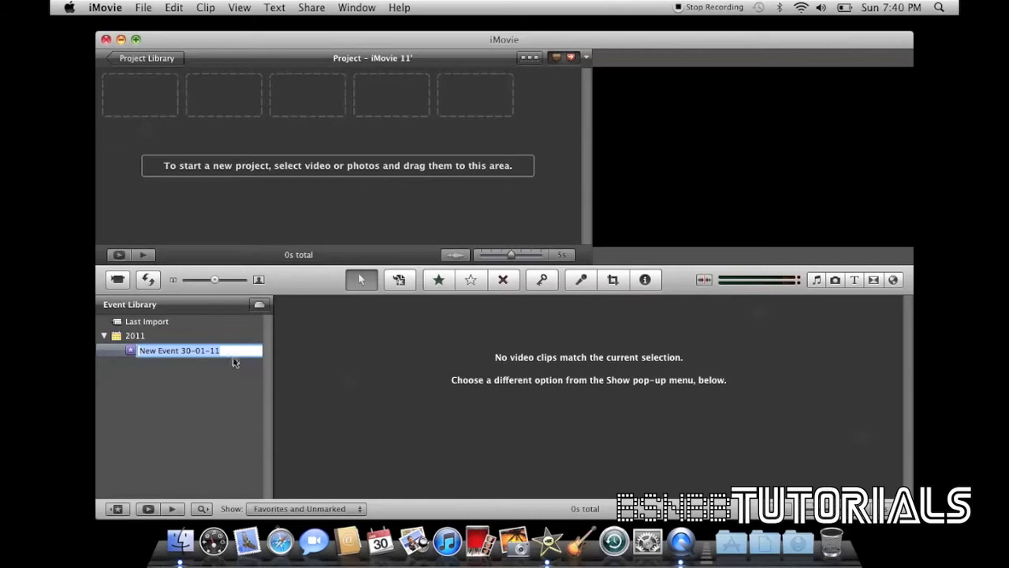
{"action": "left_click", "coordinate": [318, 389]}
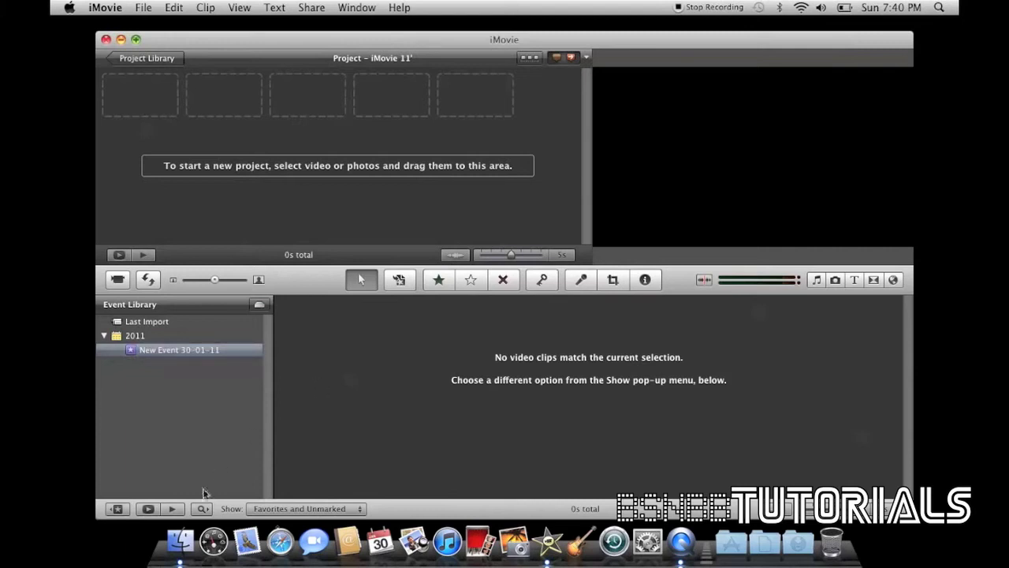
Step: Import iPhone 5.mov by dragging it from the Finder Desktop onto New Event 30-01-11
{"action": "left_click", "coordinate": [143, 6]}
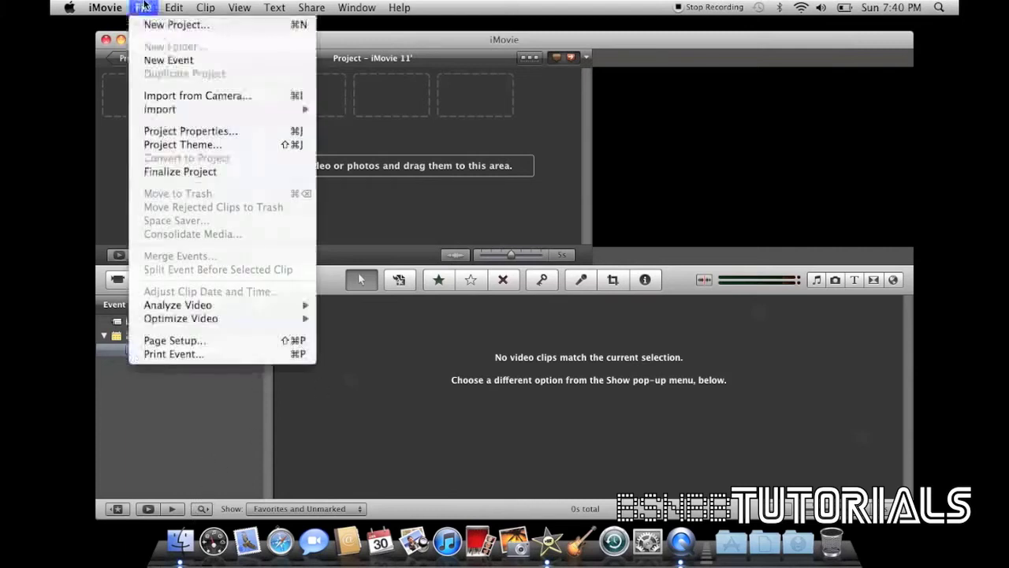
{"action": "mouse_move", "coordinate": [170, 110]}
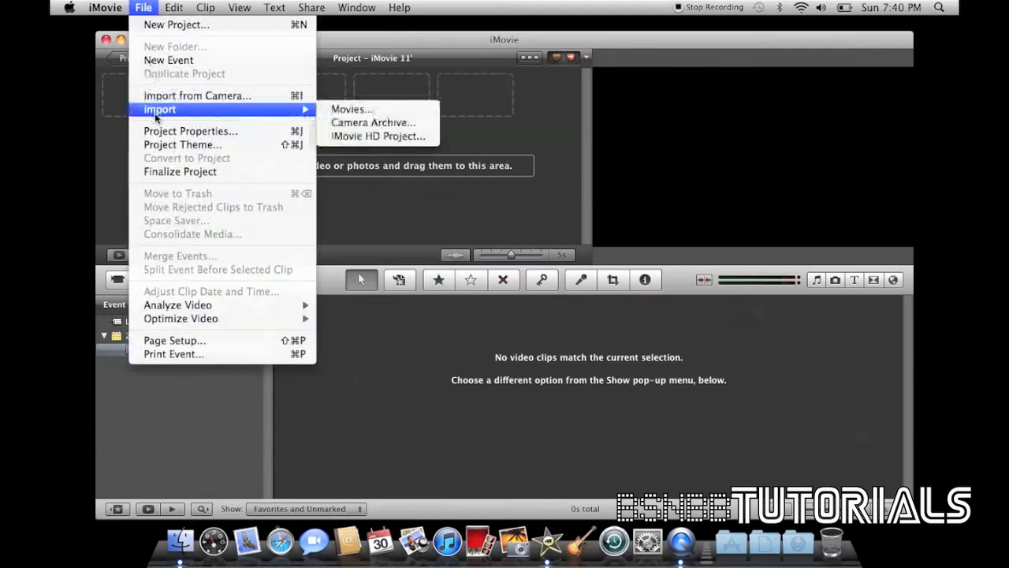
{"action": "left_click", "coordinate": [421, 112]}
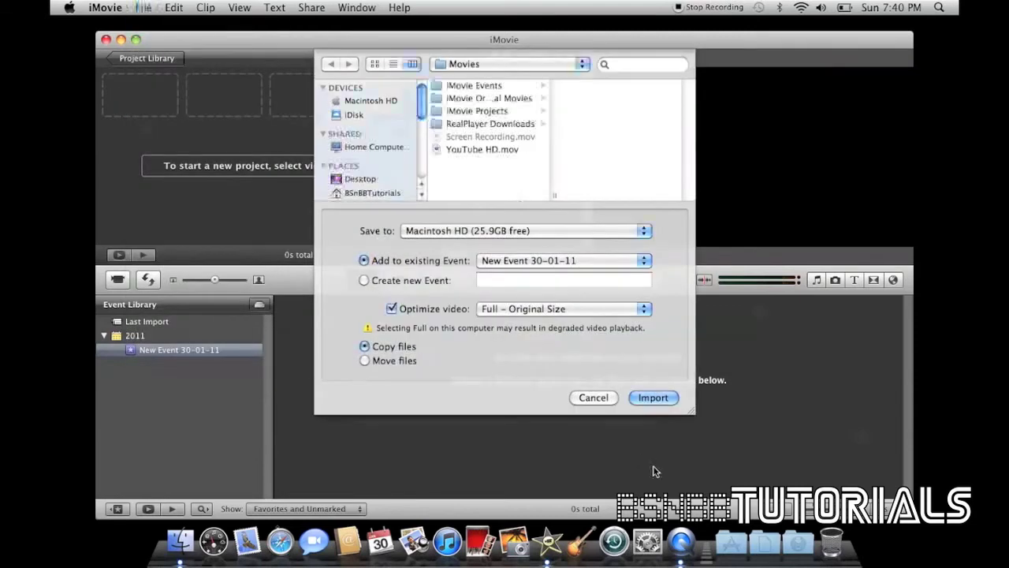
{"action": "left_click", "coordinate": [593, 398]}
{"action": "left_click", "coordinate": [175, 539]}
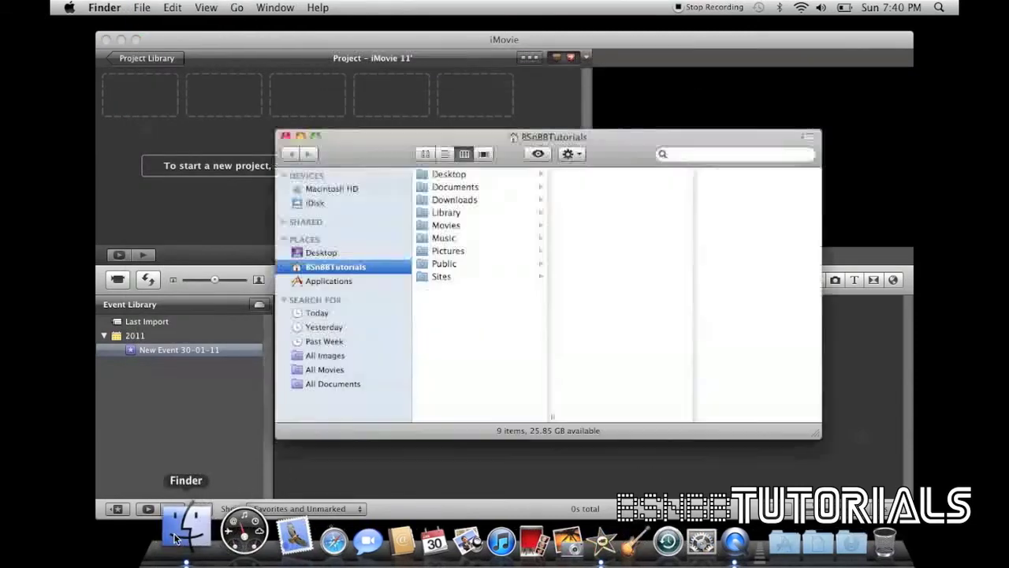
{"action": "left_click", "coordinate": [522, 177]}
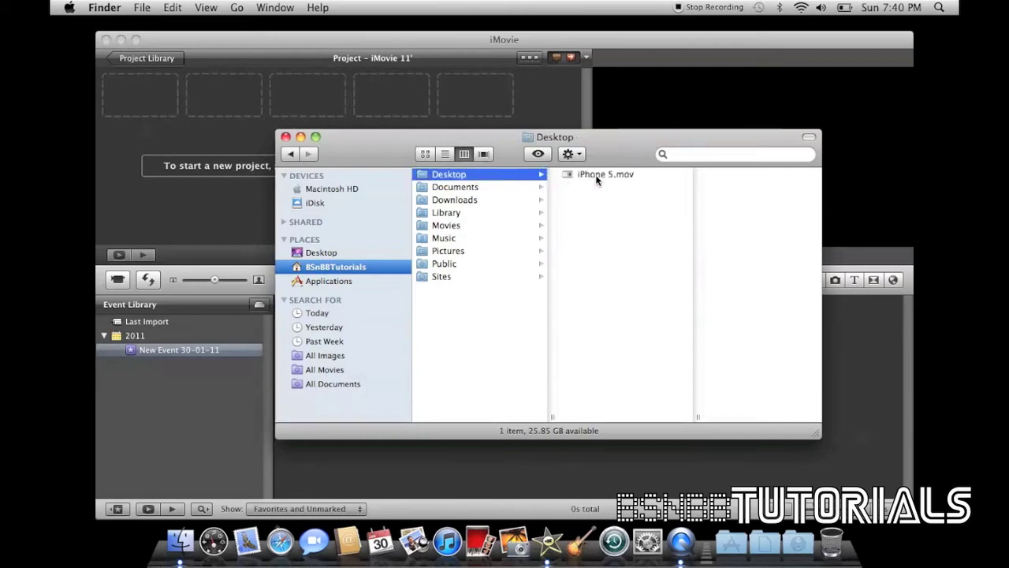
{"action": "left_click_drag", "start_coordinate": [597, 180], "coordinate": [211, 299]}
{"action": "left_click_drag", "start_coordinate": [166, 352], "coordinate": [166, 352]}
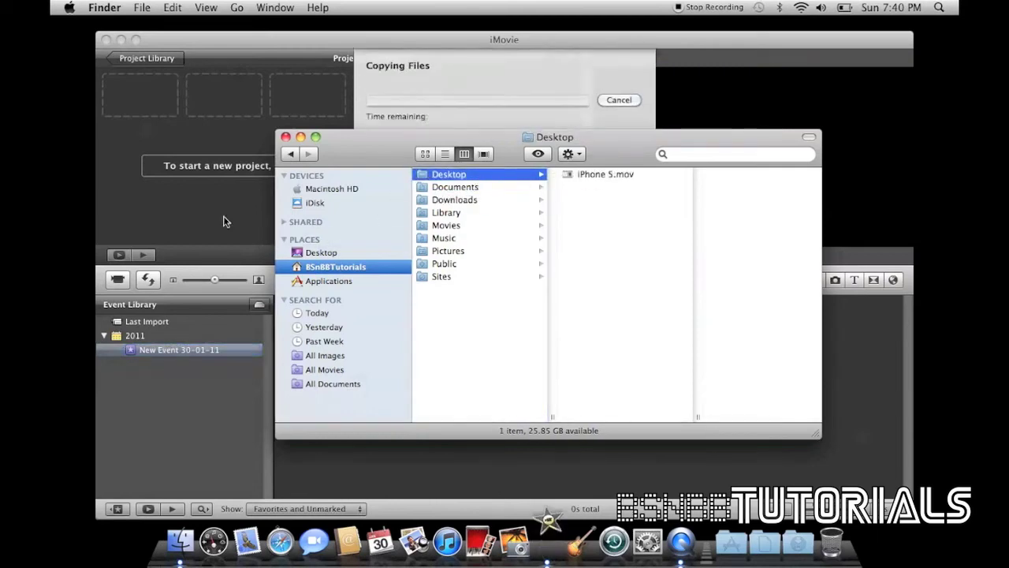
{"action": "left_click", "coordinate": [285, 137]}
{"action": "left_click", "coordinate": [640, 415]}
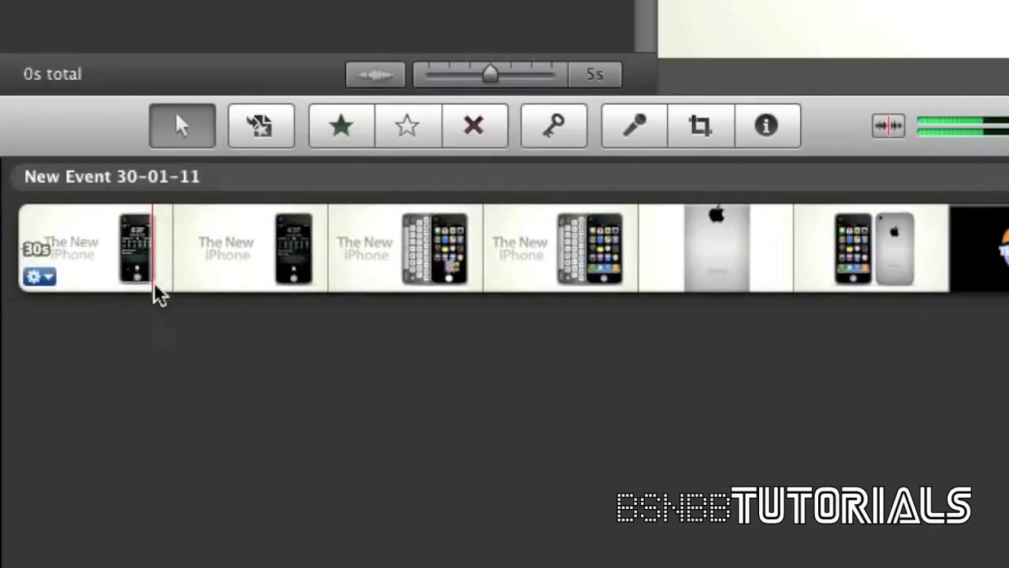
Step: Add the entire iPhone 5.mov event clip to the iMovie 11 project
{"action": "left_click", "coordinate": [155, 282]}
{"action": "left_click_drag", "start_coordinate": [201, 280], "coordinate": [323, 268]}
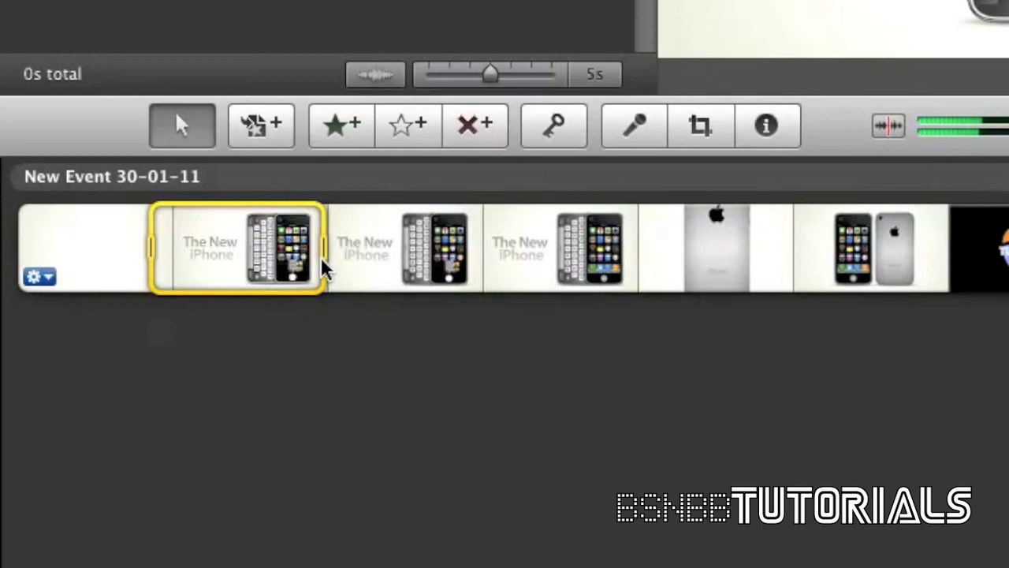
{"action": "left_click", "coordinate": [292, 371]}
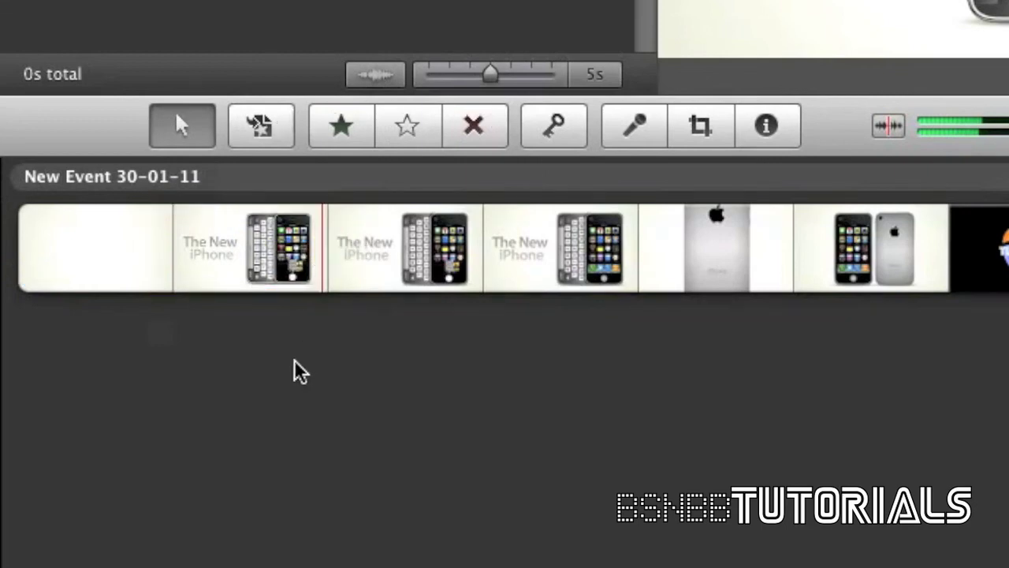
{"action": "right_click", "coordinate": [331, 268]}
{"action": "left_click", "coordinate": [394, 353]}
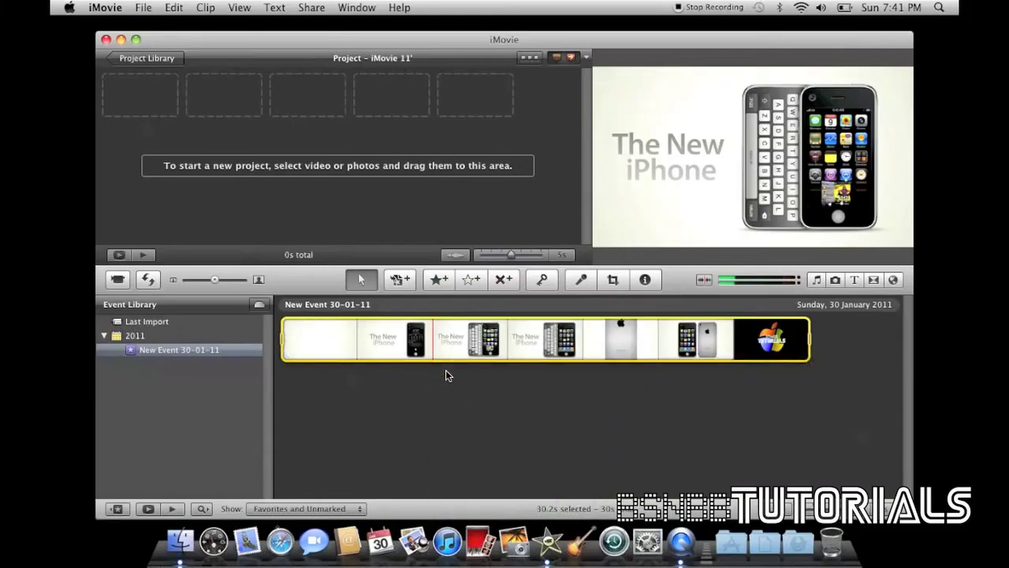
{"action": "left_click_drag", "start_coordinate": [375, 339], "coordinate": [290, 161]}
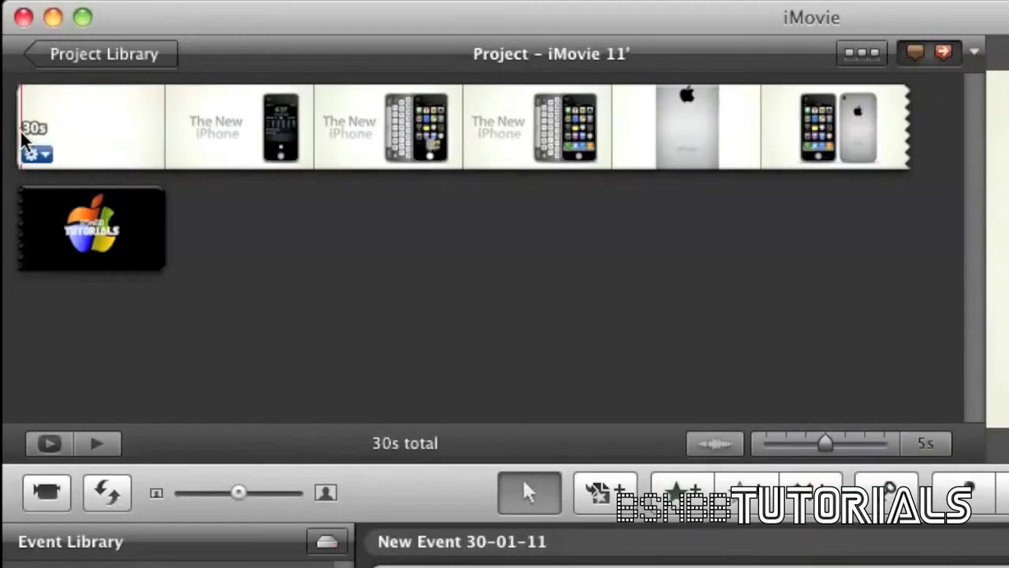
Step: Split off and delete the clip's first 1.2 seconds, leaving 29s
{"action": "left_click_drag", "start_coordinate": [18, 141], "coordinate": [61, 118]}
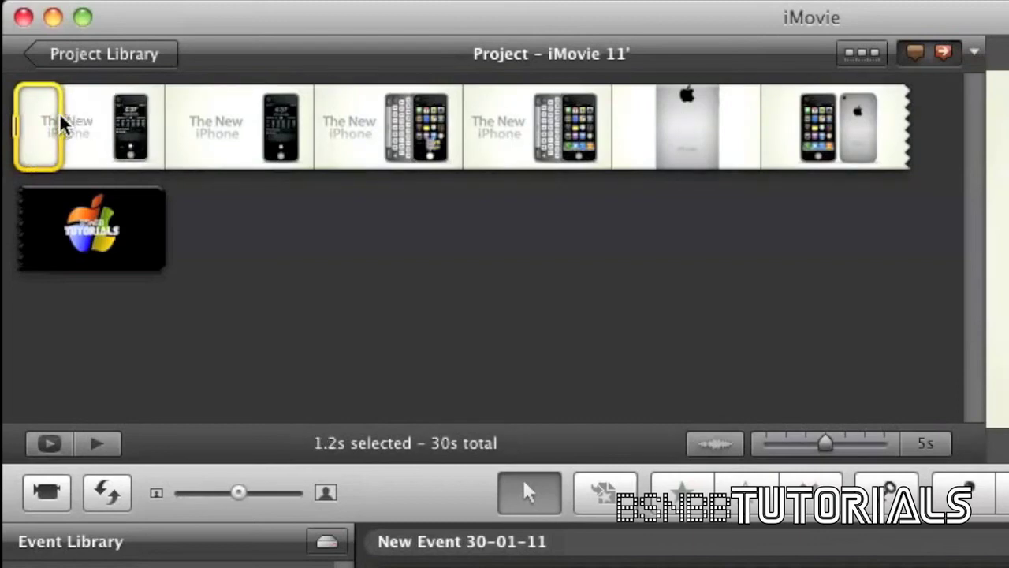
{"action": "key", "text": "super+shift+s"}
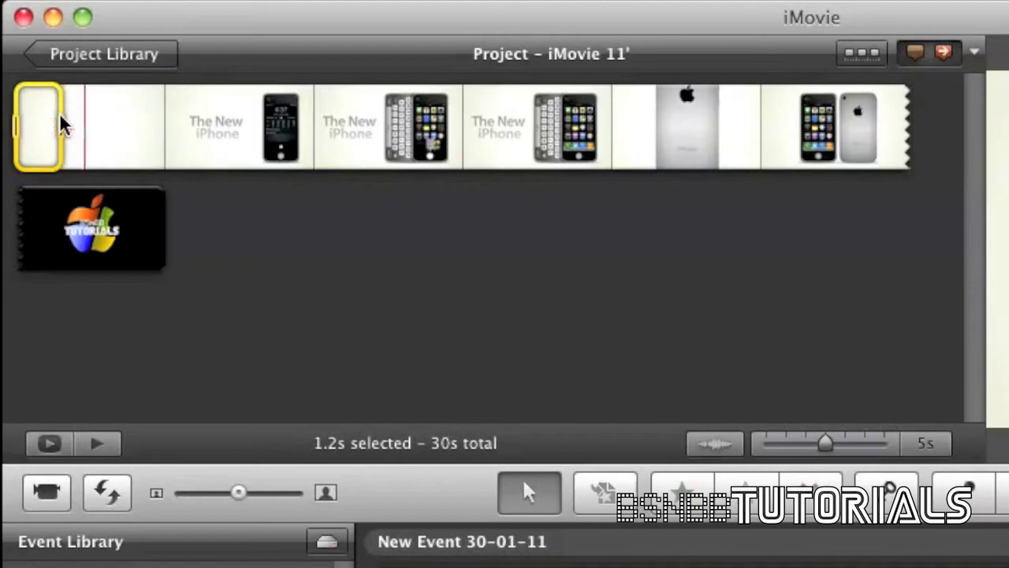
{"action": "mouse_move", "coordinate": [26, 138]}
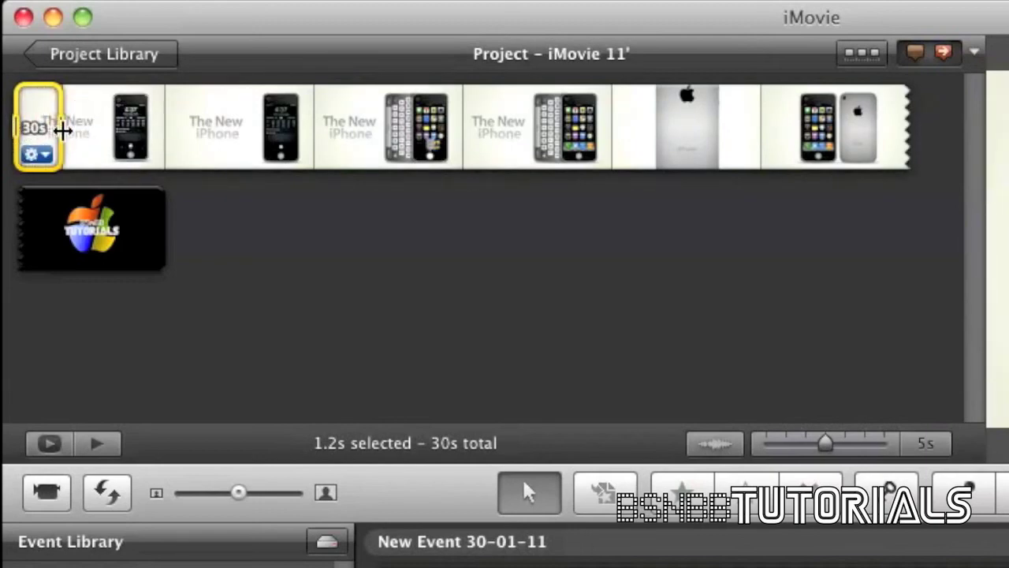
{"action": "key", "text": "Delete"}
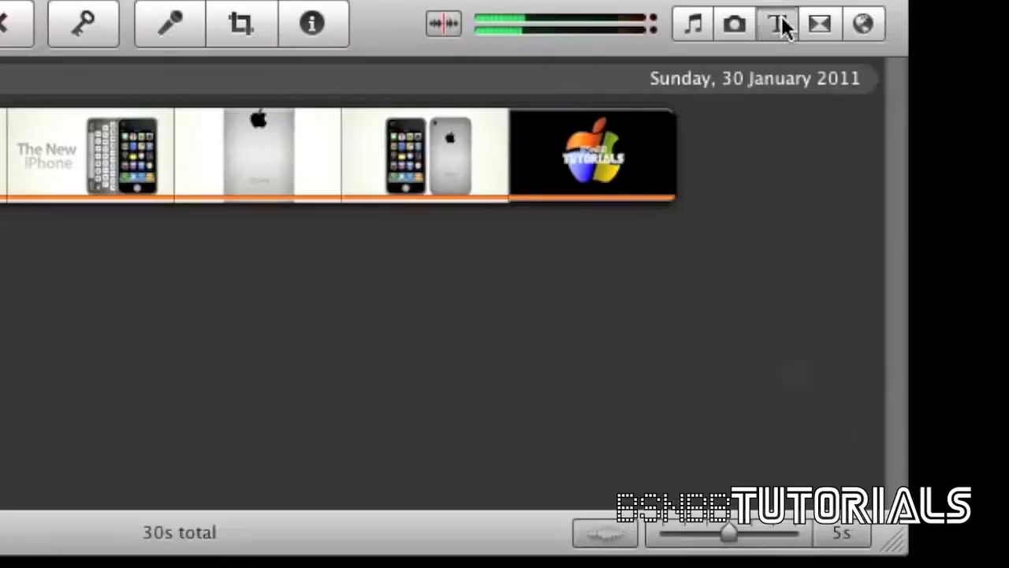
Step: Drop the Boogie Lights title onto the project clip
{"action": "left_click", "coordinate": [854, 279]}
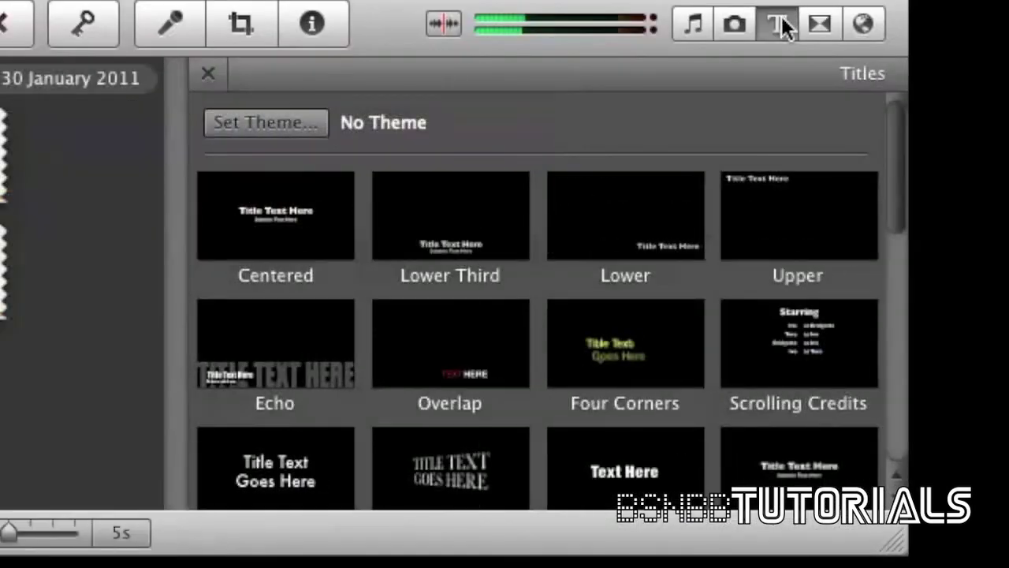
{"action": "scroll", "coordinate": [532, 209], "scroll_direction": "down", "scroll_amount": 3}
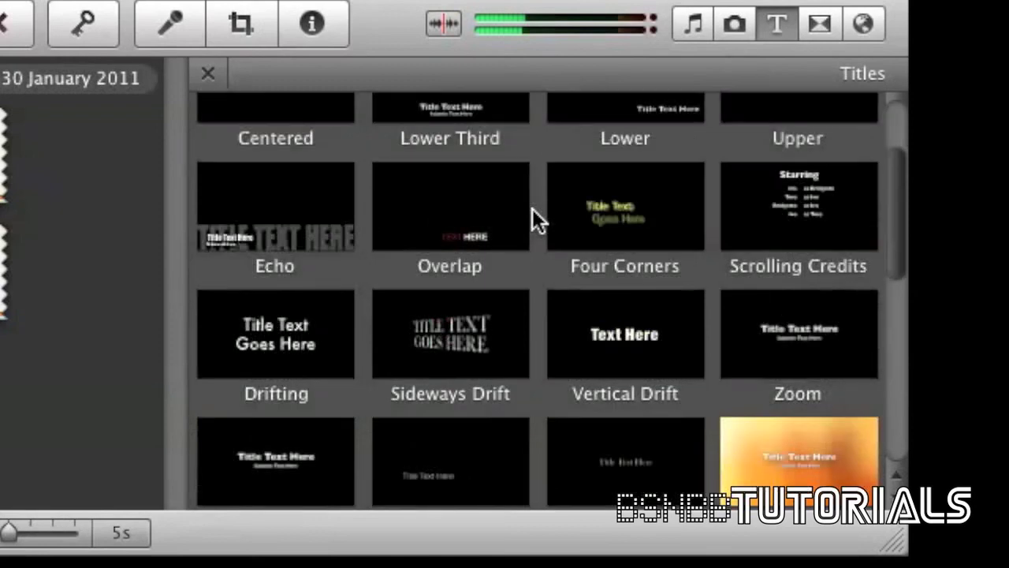
{"action": "scroll", "coordinate": [532, 209], "scroll_direction": "down", "scroll_amount": 2}
{"action": "scroll", "coordinate": [532, 209], "scroll_direction": "down", "scroll_amount": 10}
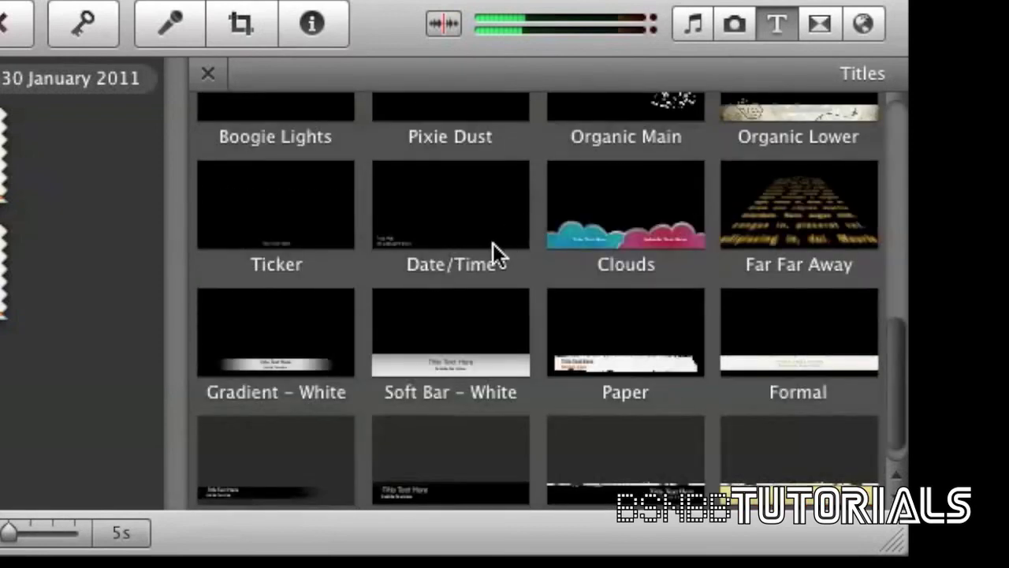
{"action": "scroll", "coordinate": [493, 243], "scroll_direction": "down", "scroll_amount": 1}
{"action": "scroll", "coordinate": [493, 253], "scroll_direction": "up", "scroll_amount": 5}
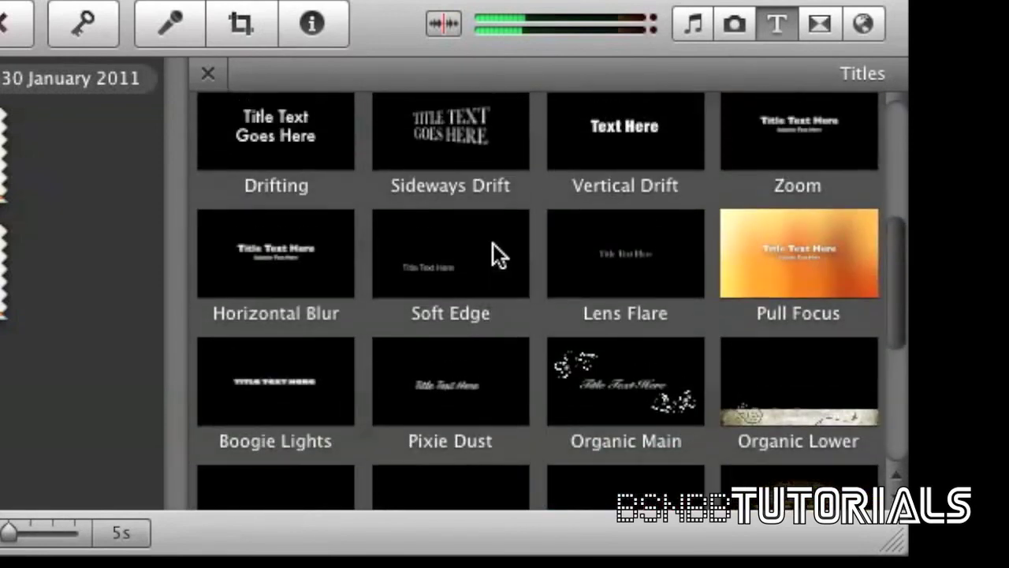
{"action": "left_click_drag", "start_coordinate": [223, 371], "coordinate": [252, 98]}
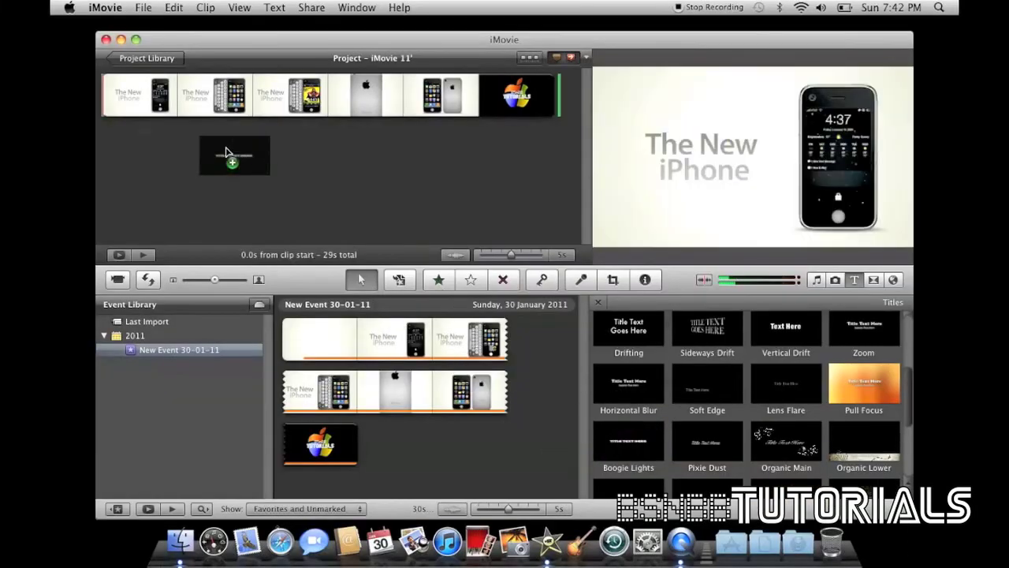
Step: Shorten the title to about 4.9 seconds and slide it into the clip's middle
{"action": "left_click", "coordinate": [486, 163]}
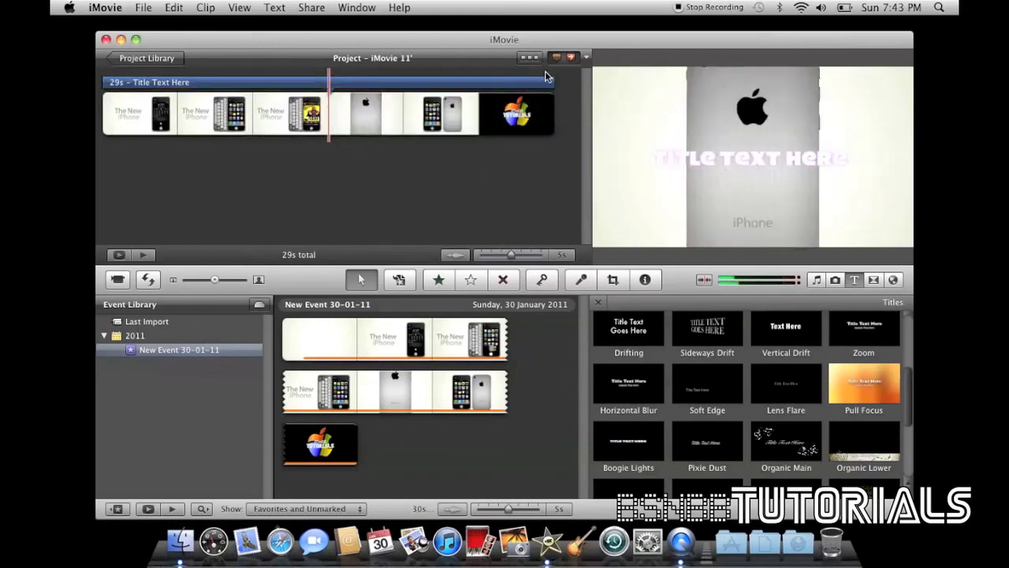
{"action": "left_click_drag", "start_coordinate": [546, 79], "coordinate": [212, 82]}
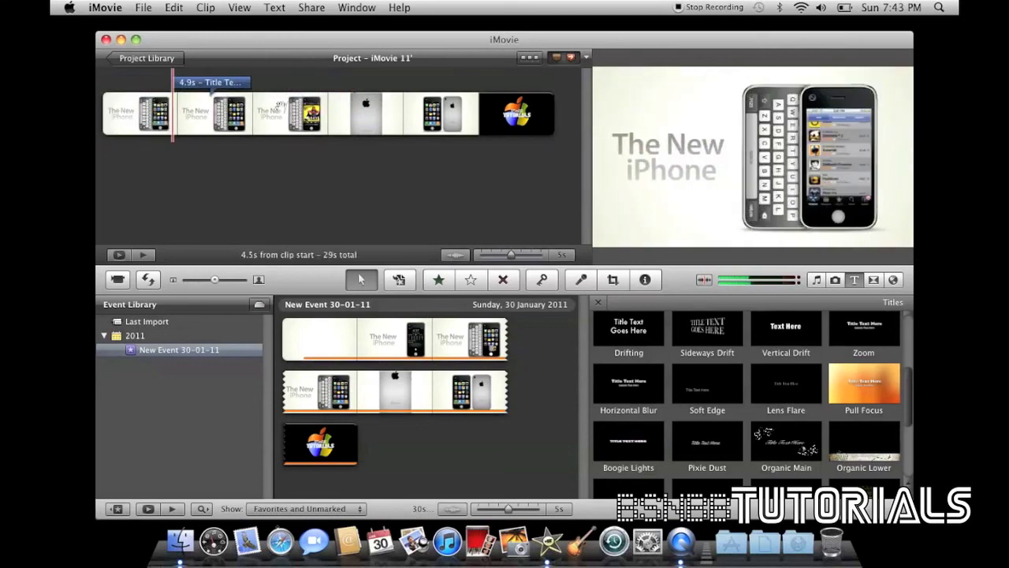
{"action": "left_click_drag", "start_coordinate": [280, 106], "coordinate": [357, 107]}
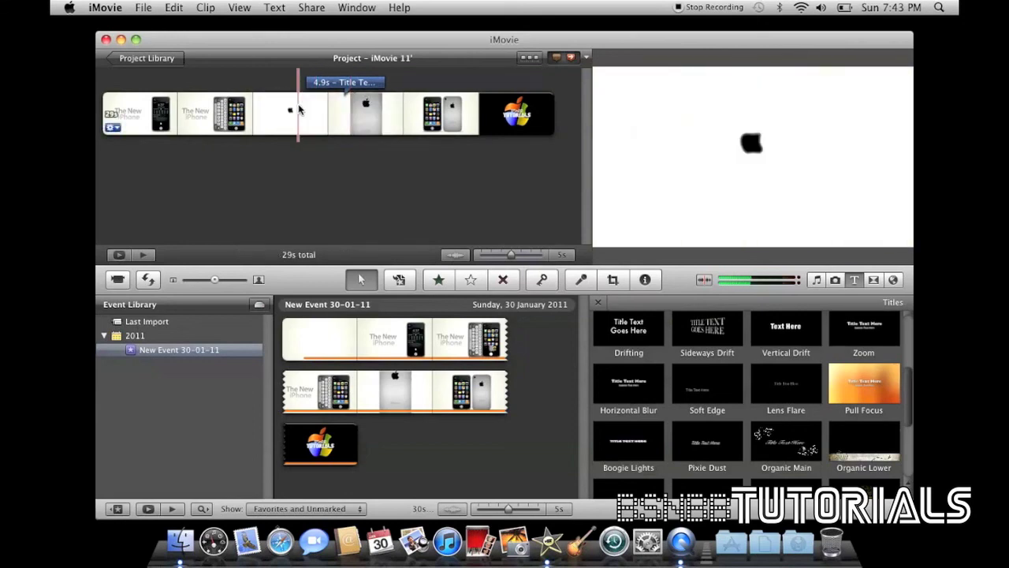